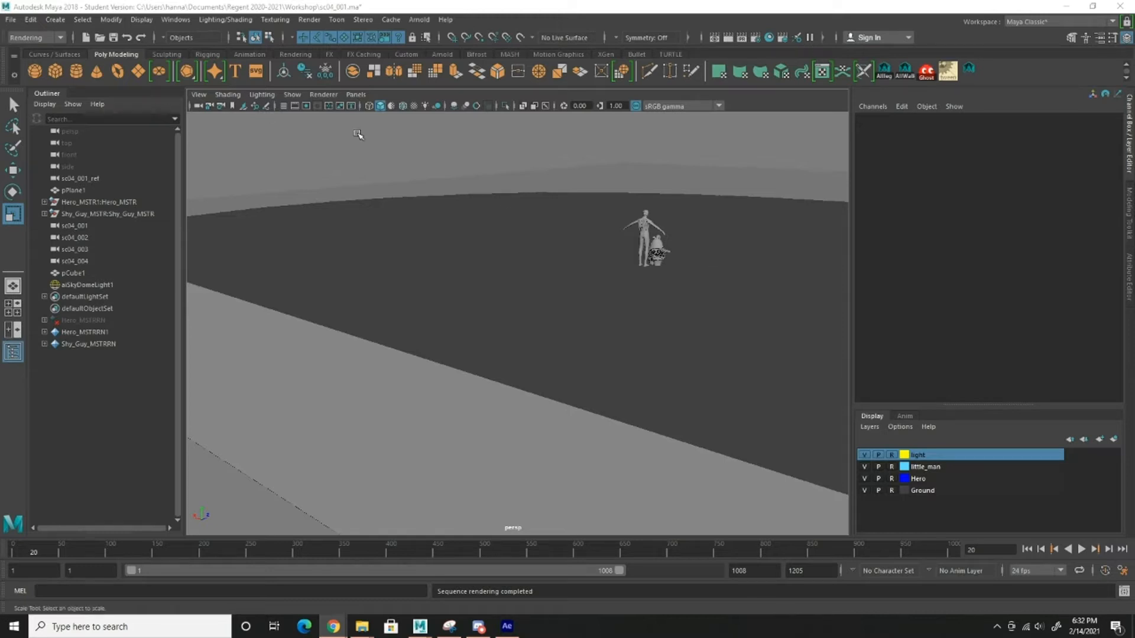
Switch to the Rendering menu set and choose the HD_1080 image size preset in the Render Settings.
click(61, 37)
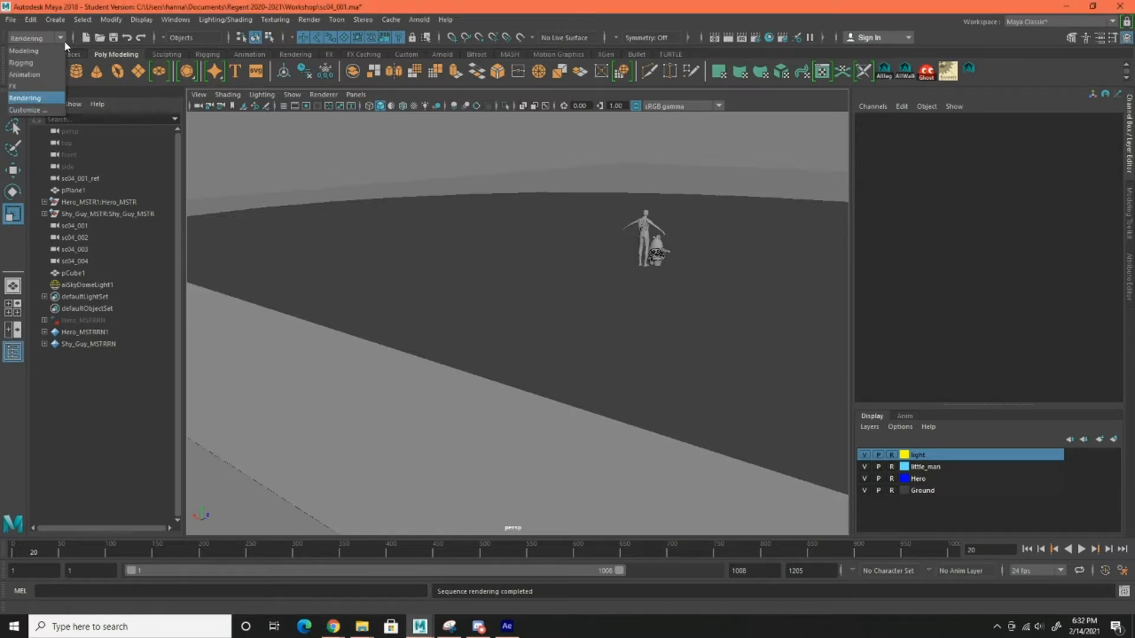
click(46, 98)
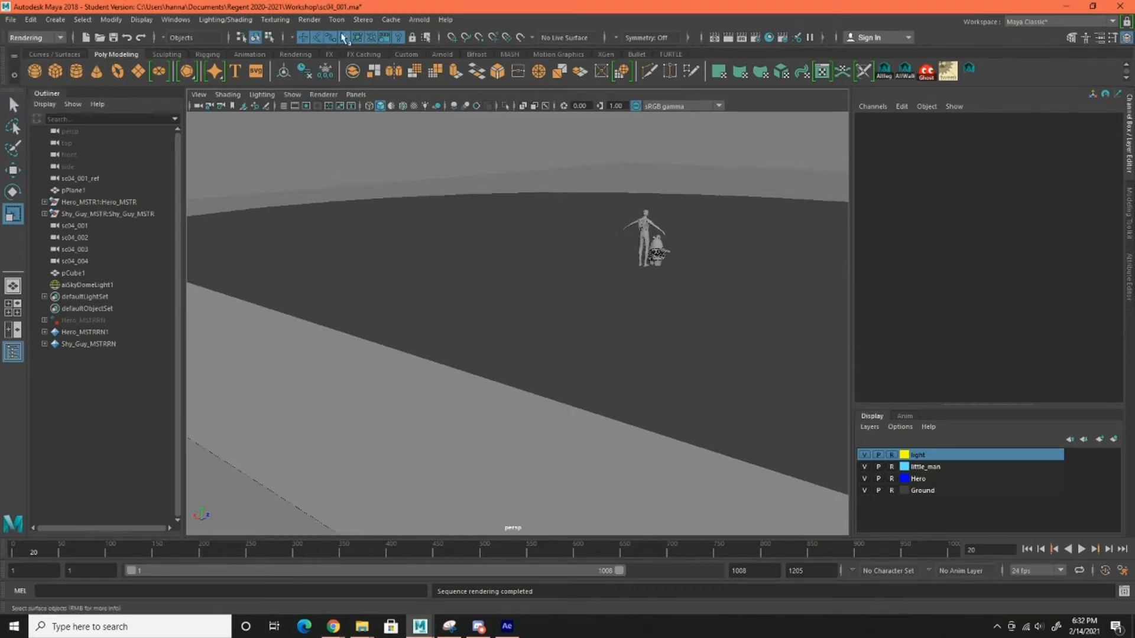
click(757, 39)
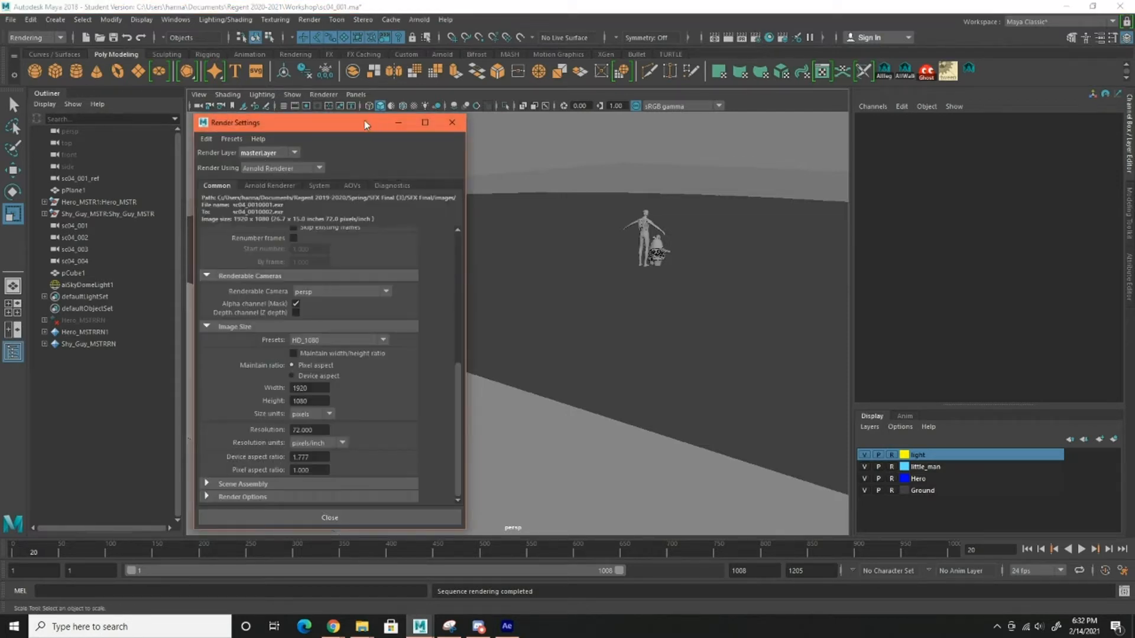
drag(364, 119, 376, 111)
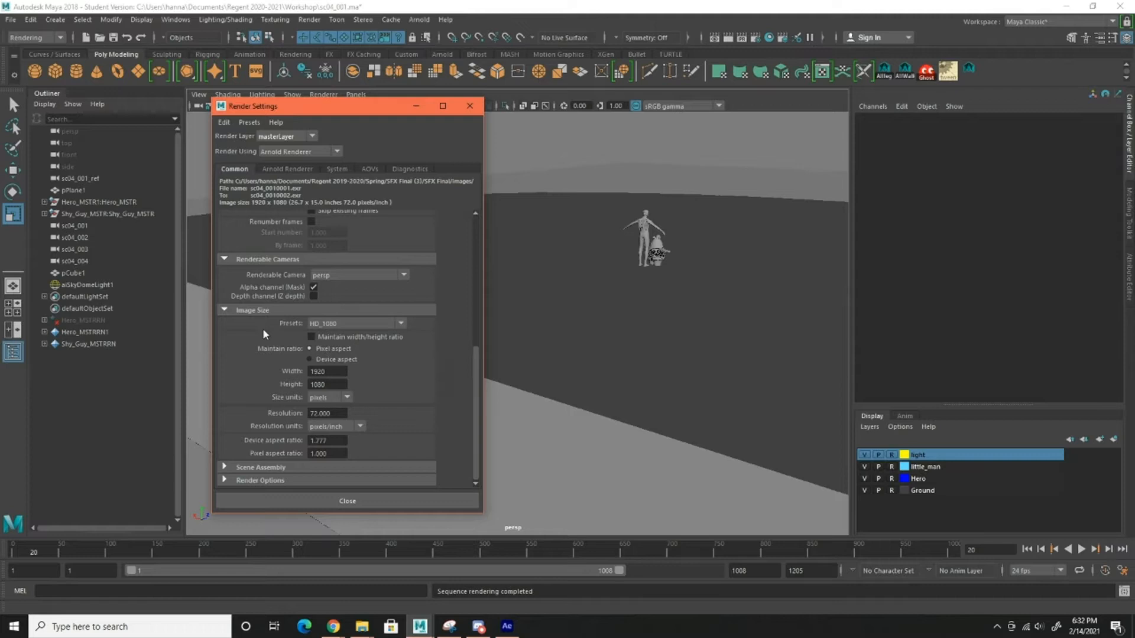
click(402, 324)
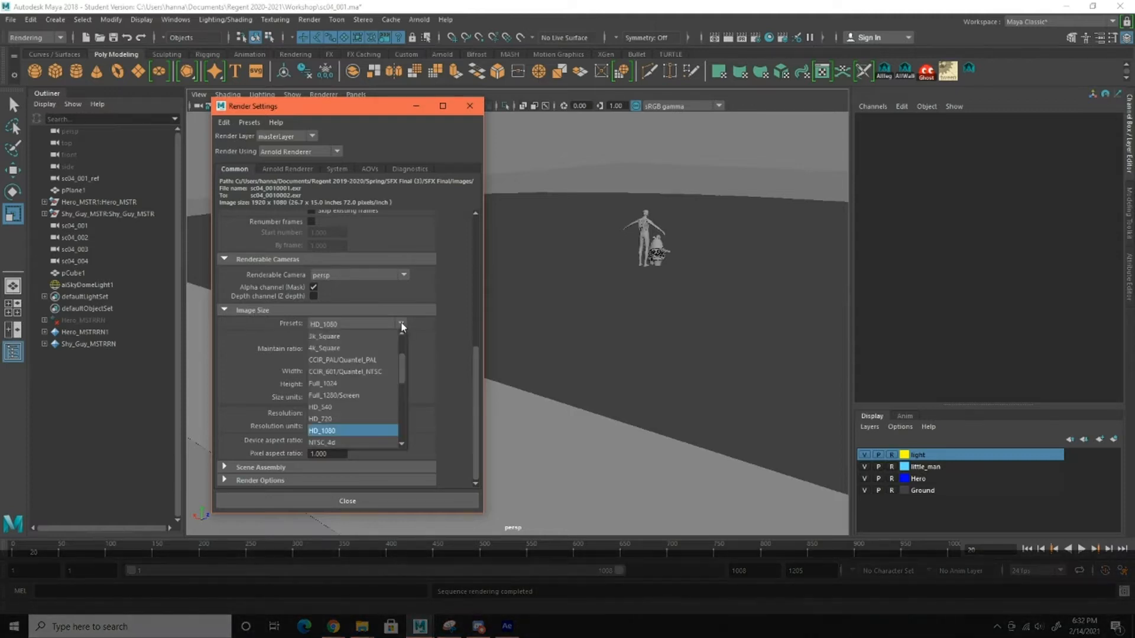
click(337, 431)
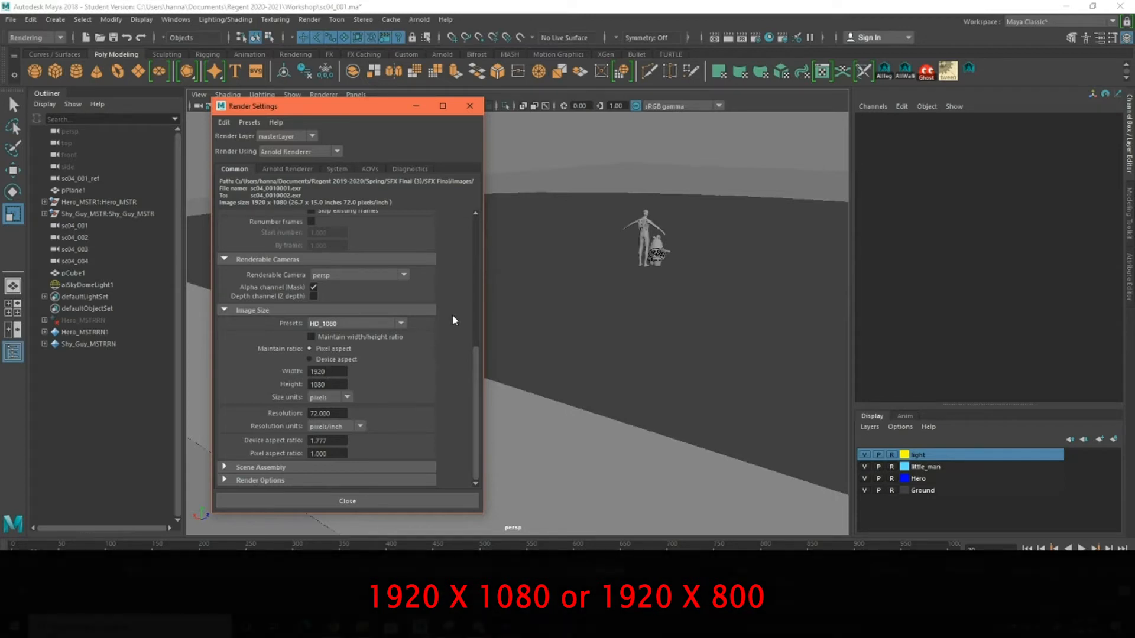
Keep sc04_001 as the render's file name prefix and choose exr as the image format.
scroll(432, 297, up, 5)
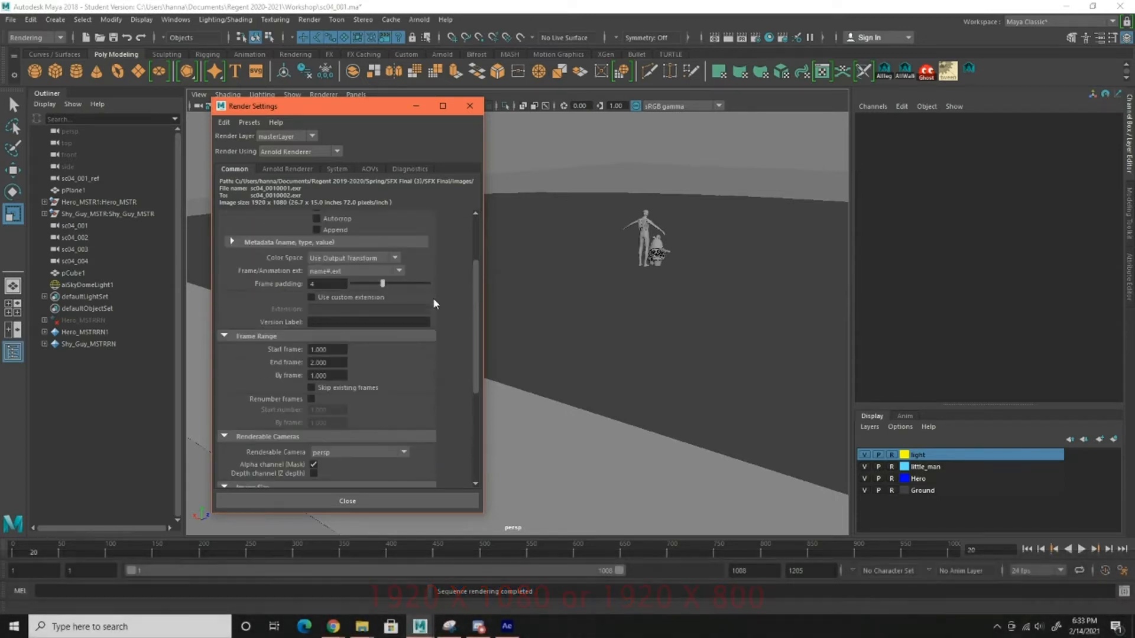
scroll(434, 302, up, 3)
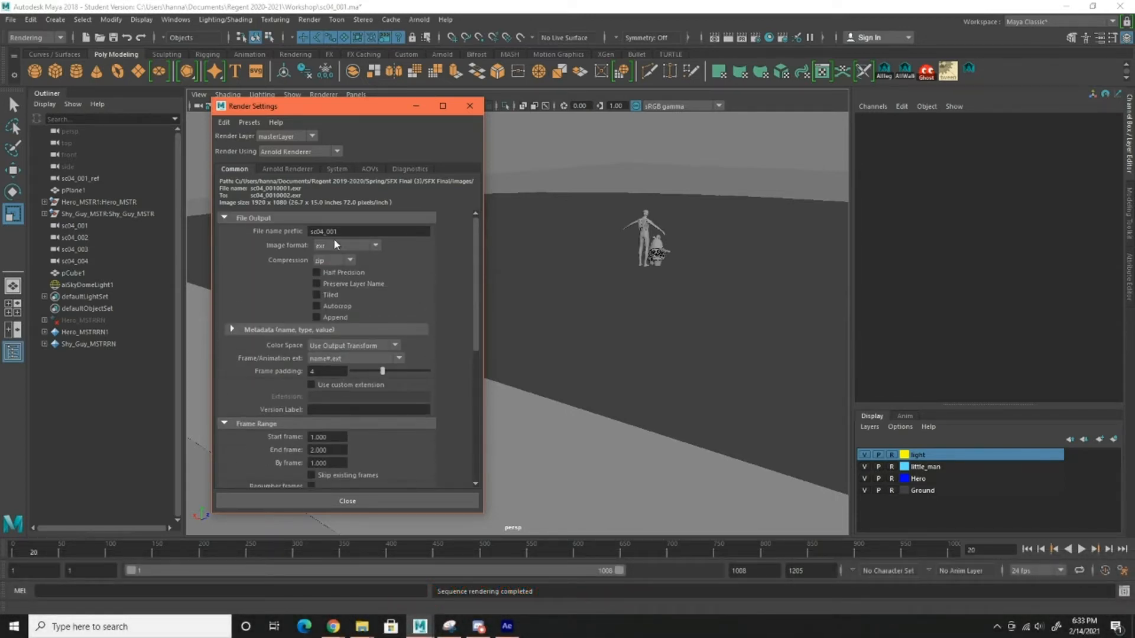
click(356, 231)
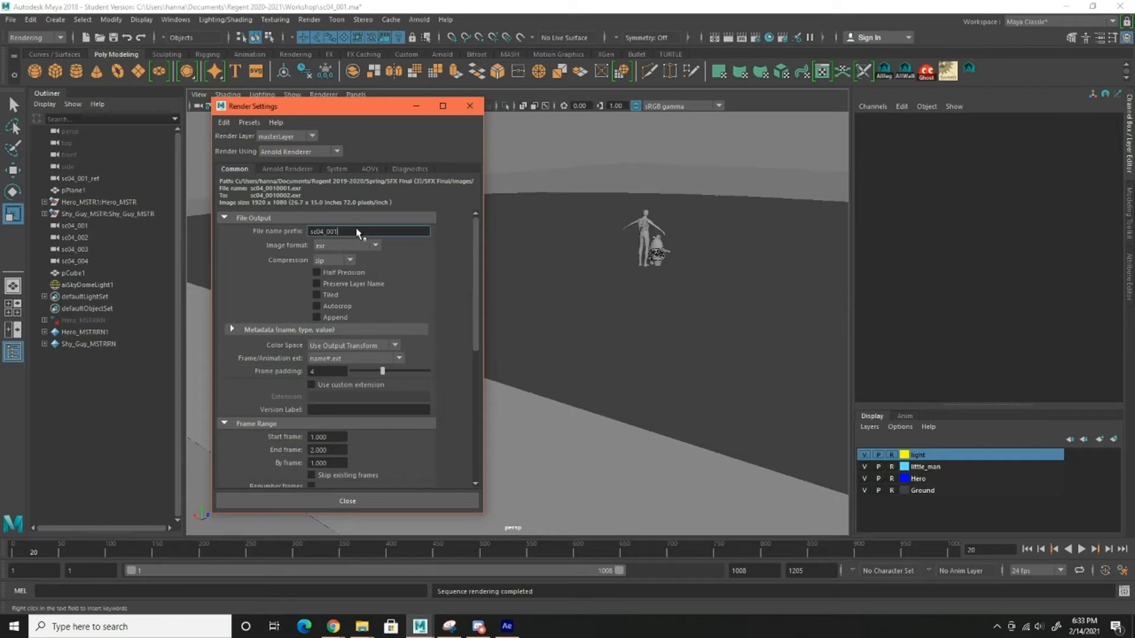
drag(359, 234, 290, 235)
click(378, 234)
click(353, 244)
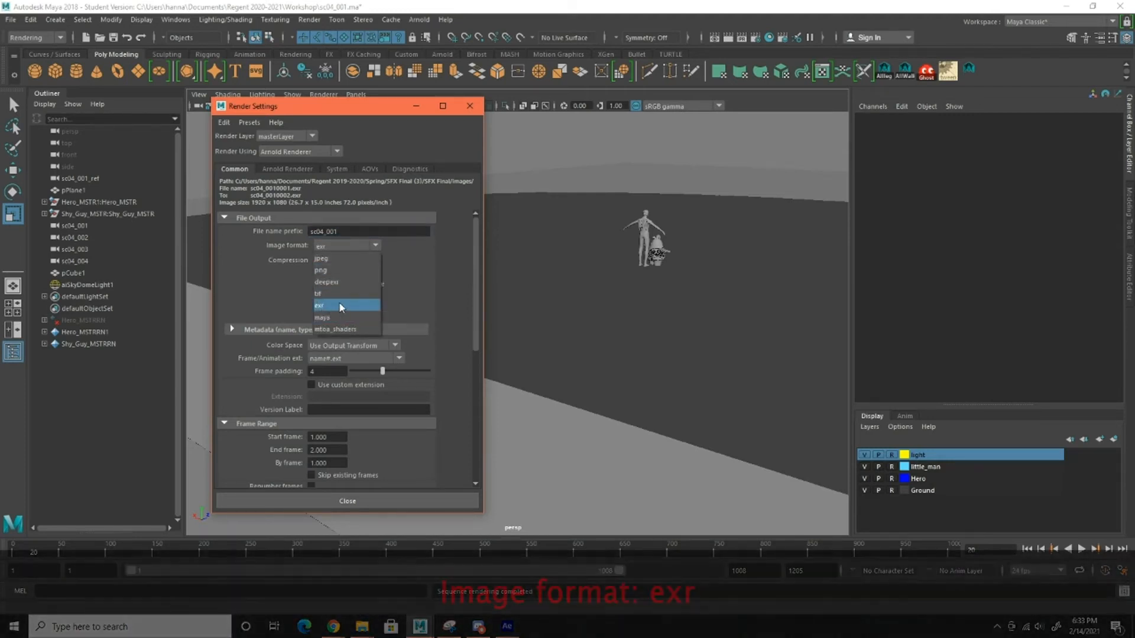
click(322, 307)
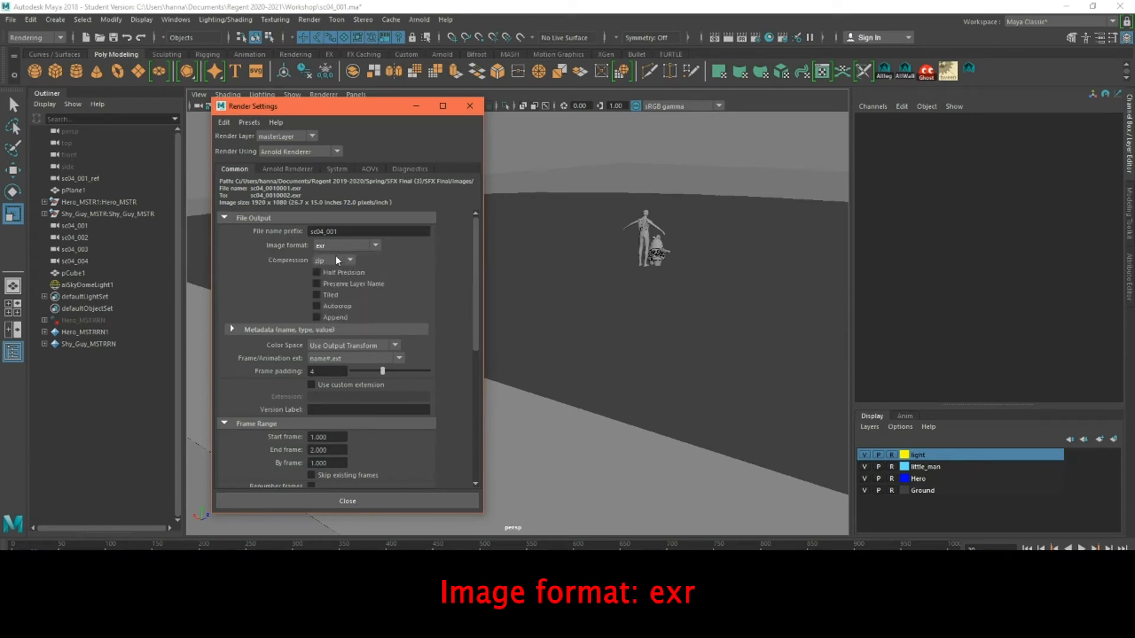
Review the frame naming and the start and end frames in the Render Settings, and close them.
scroll(430, 310, down, 1)
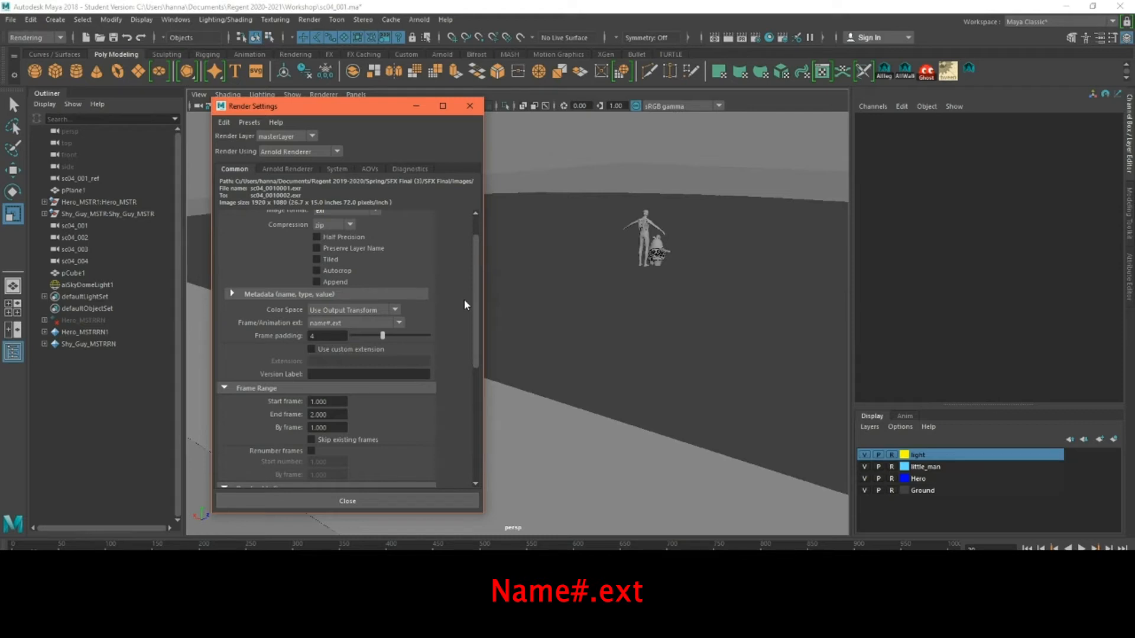
scroll(470, 317, down, 2)
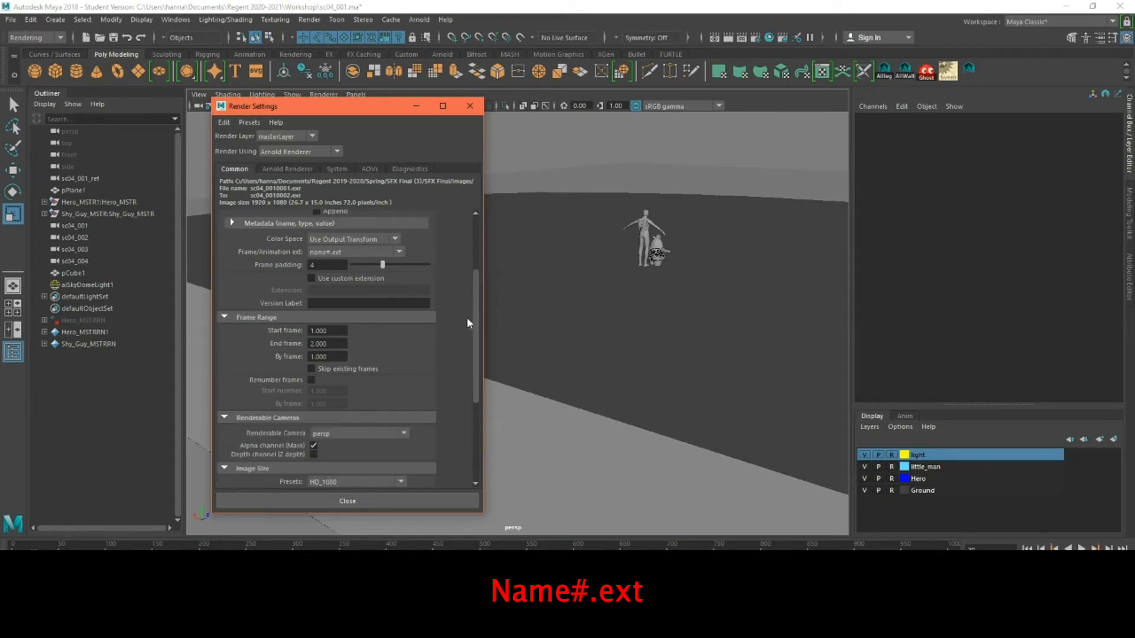
click(326, 332)
click(302, 345)
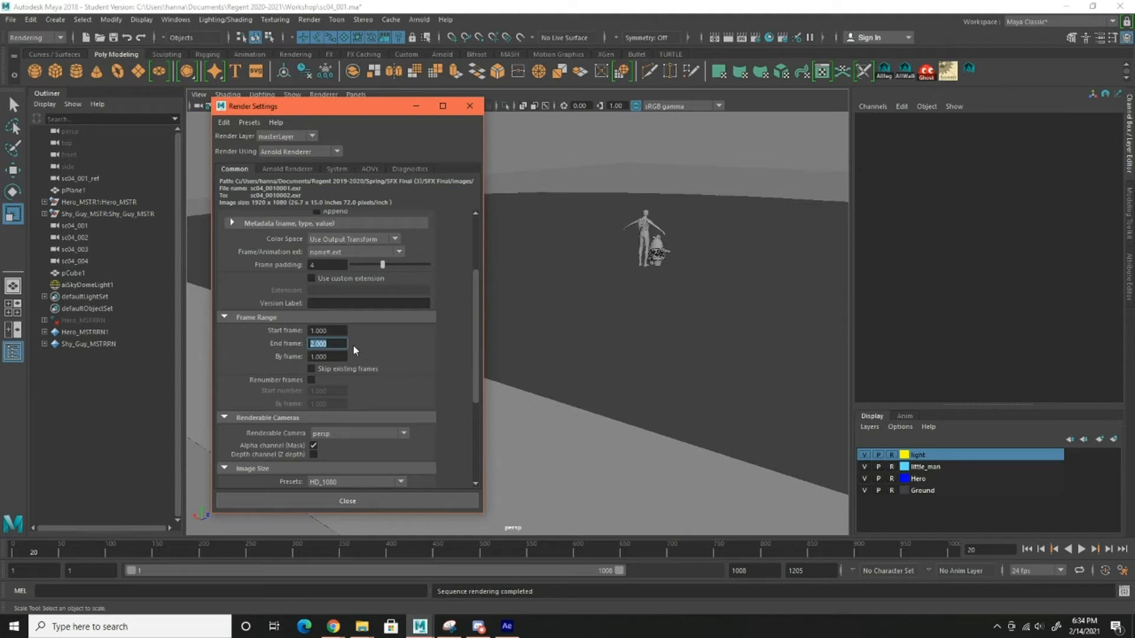
click(336, 343)
drag(335, 333, 296, 329)
click(337, 343)
scroll(434, 370, down, 2)
scroll(444, 356, up, 4)
scroll(446, 359, up, 2)
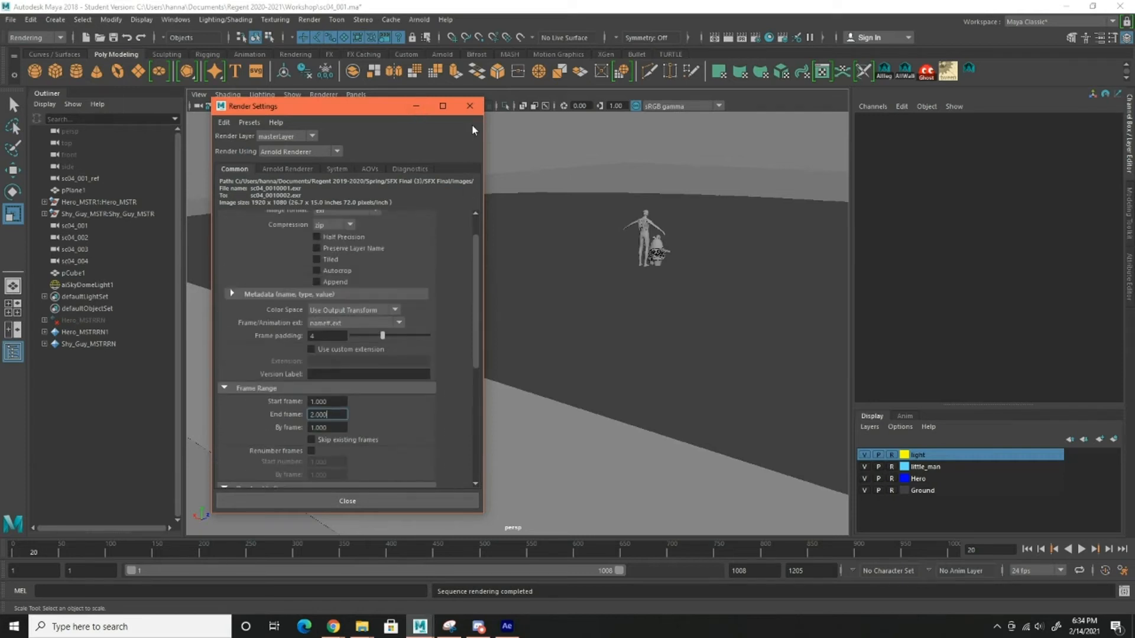
click(470, 106)
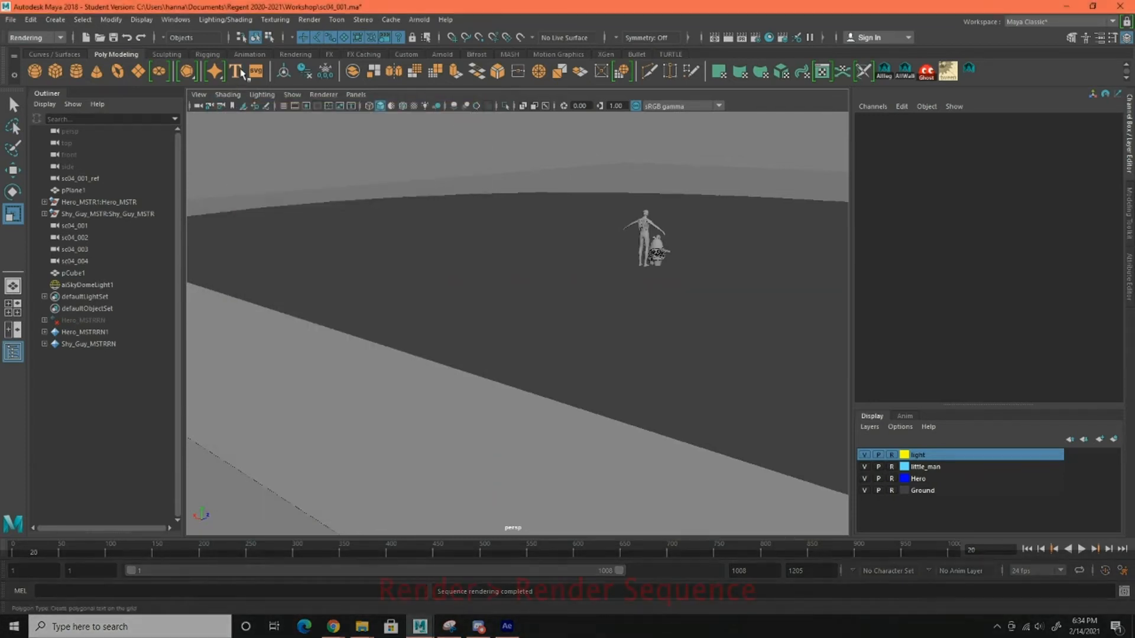
Open the Render Sequence options and choose sc04_001 as the current camera.
click(309, 20)
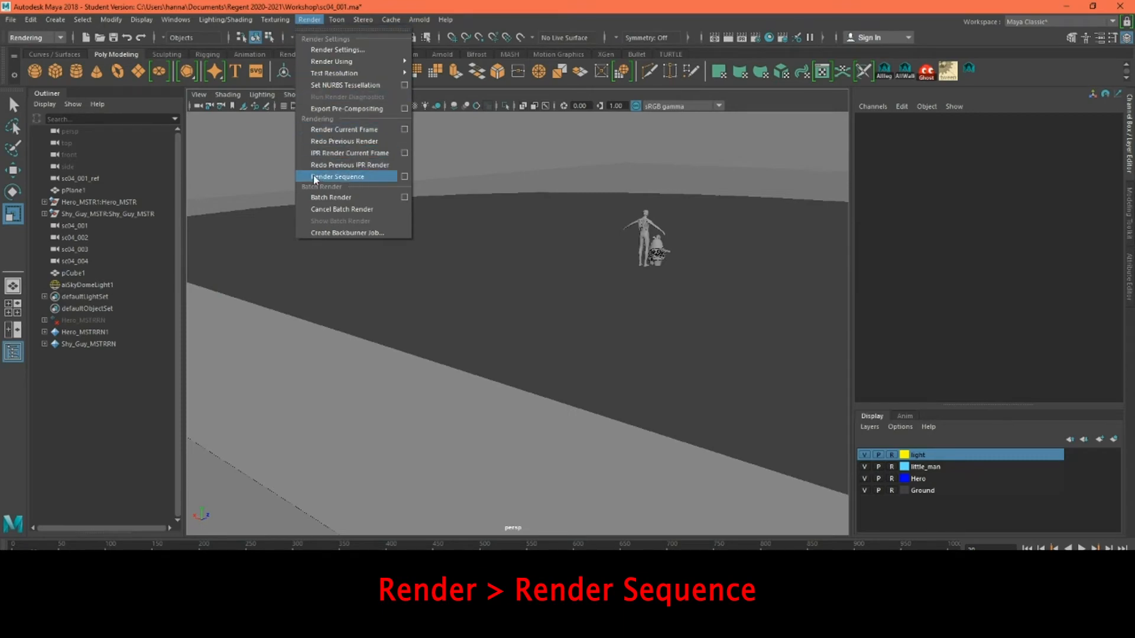
click(404, 177)
drag(585, 155, 429, 156)
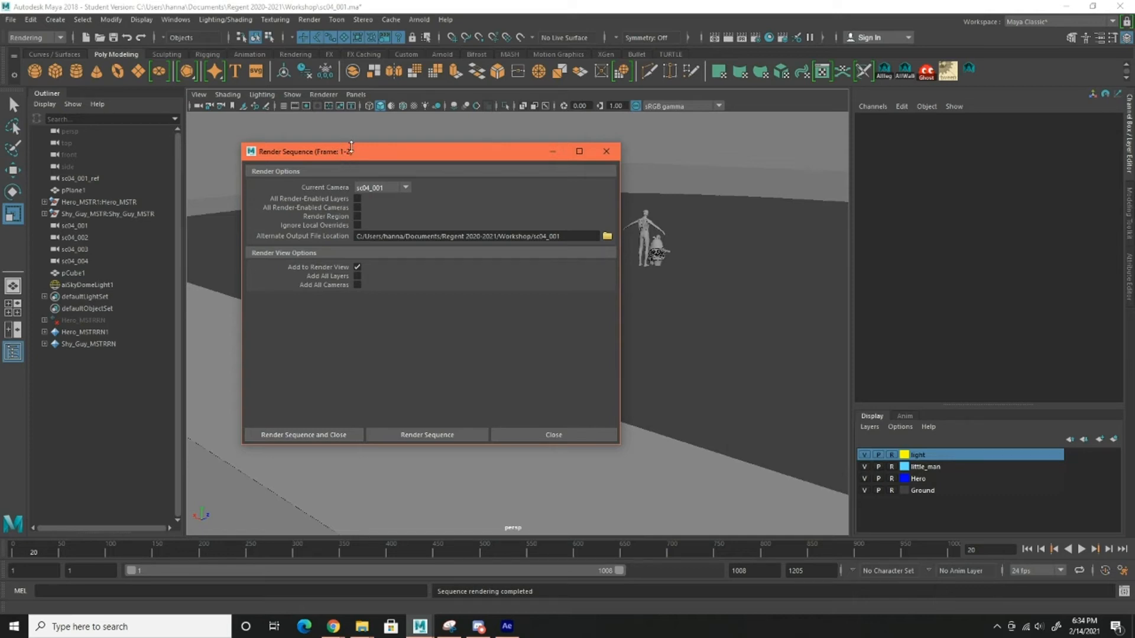
click(407, 188)
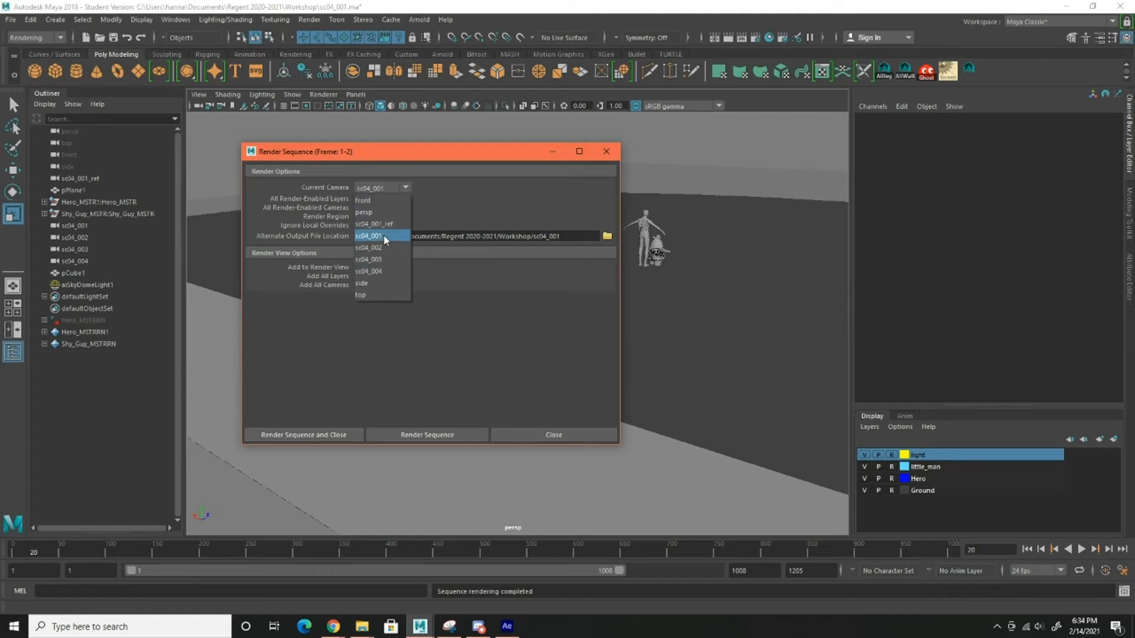
click(384, 235)
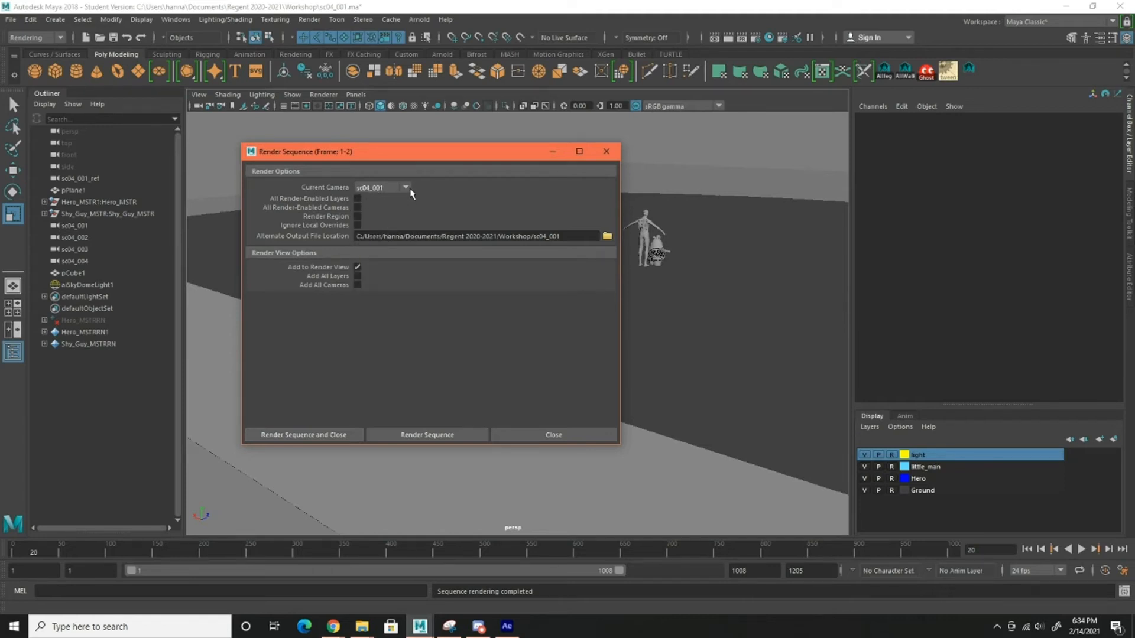
Render the sequence into the existing sc04_001 output folder after checking that folder, and close the Render View.
click(607, 237)
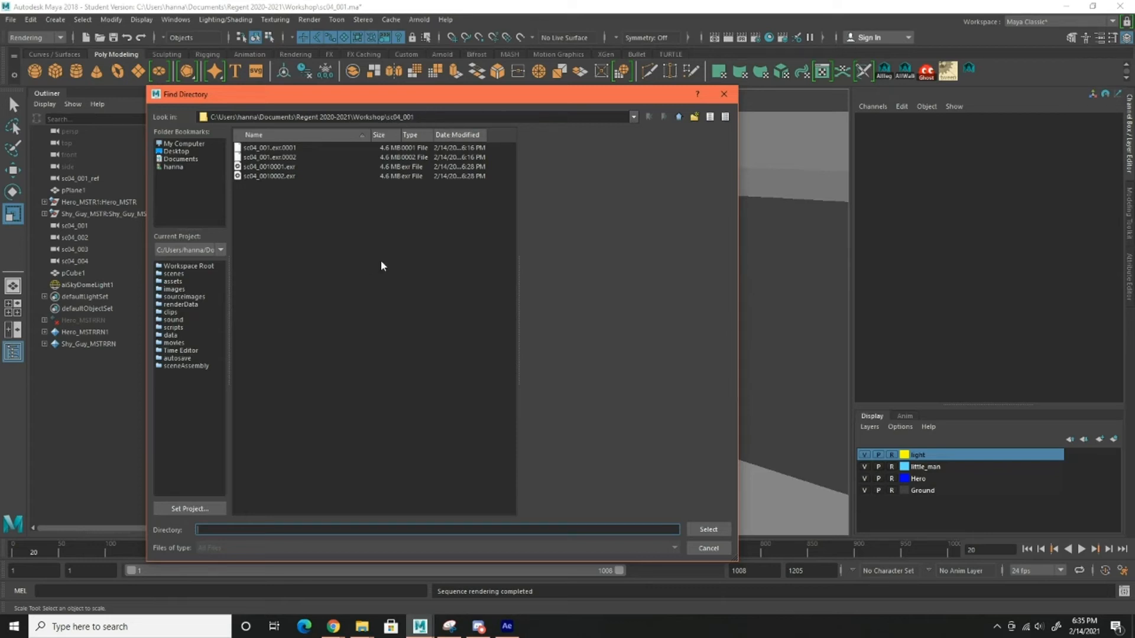
click(724, 94)
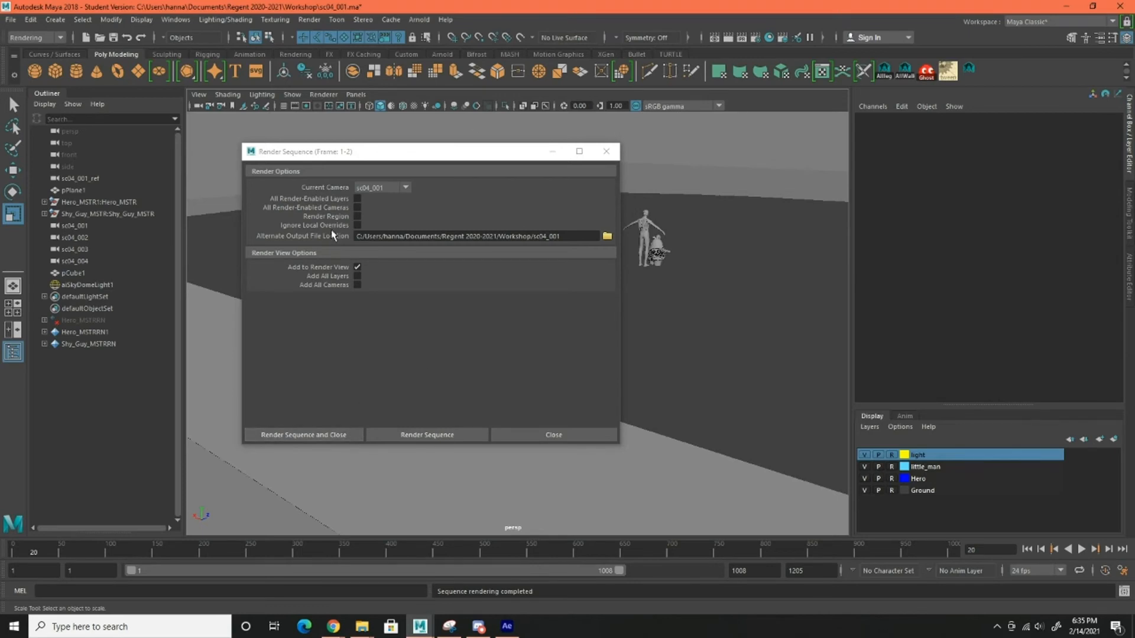
click(319, 435)
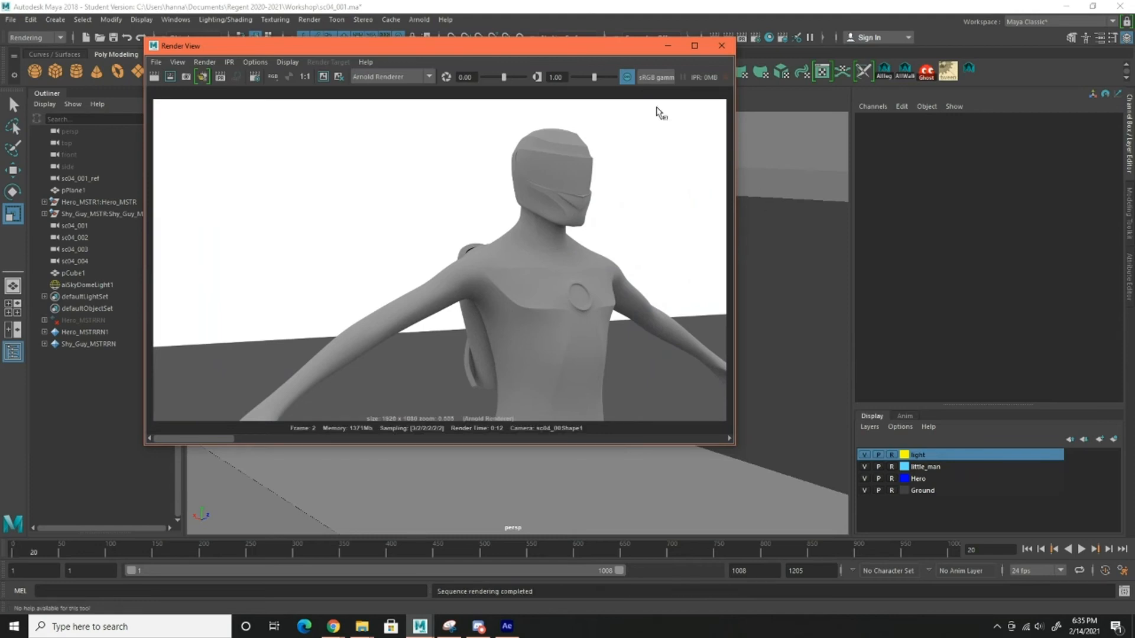
drag(617, 47, 733, 322)
click(725, 295)
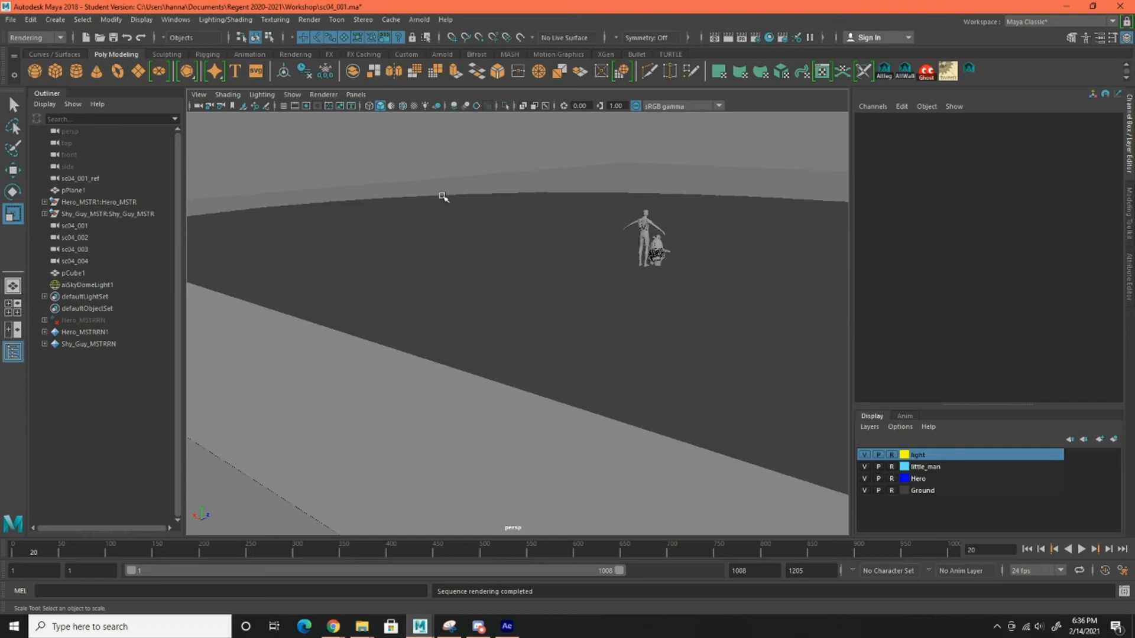
Switch to After Effects and import sc04_0010001 from the Workshop sc04_001 folder as an OpenEXR sequence.
click(507, 626)
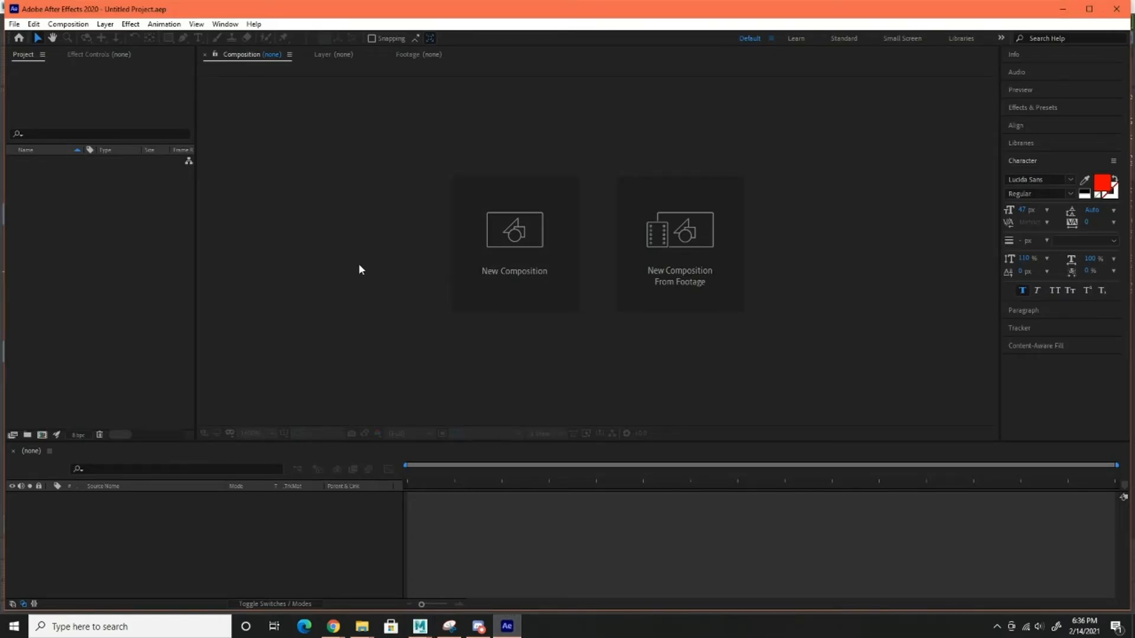
double_click(167, 258)
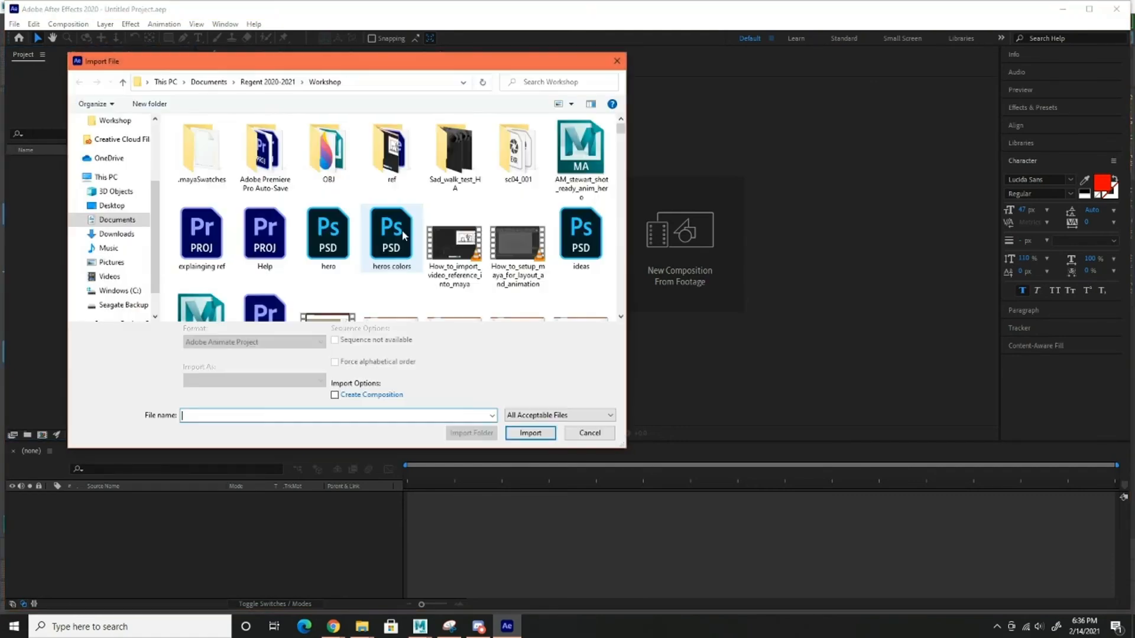
double_click(502, 158)
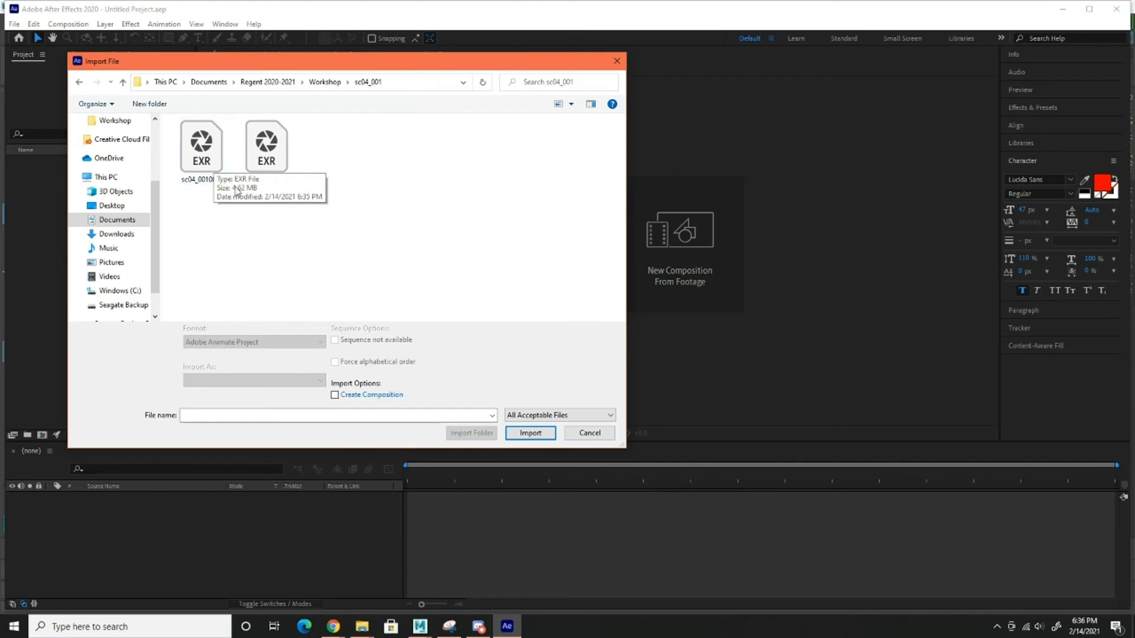
click(211, 163)
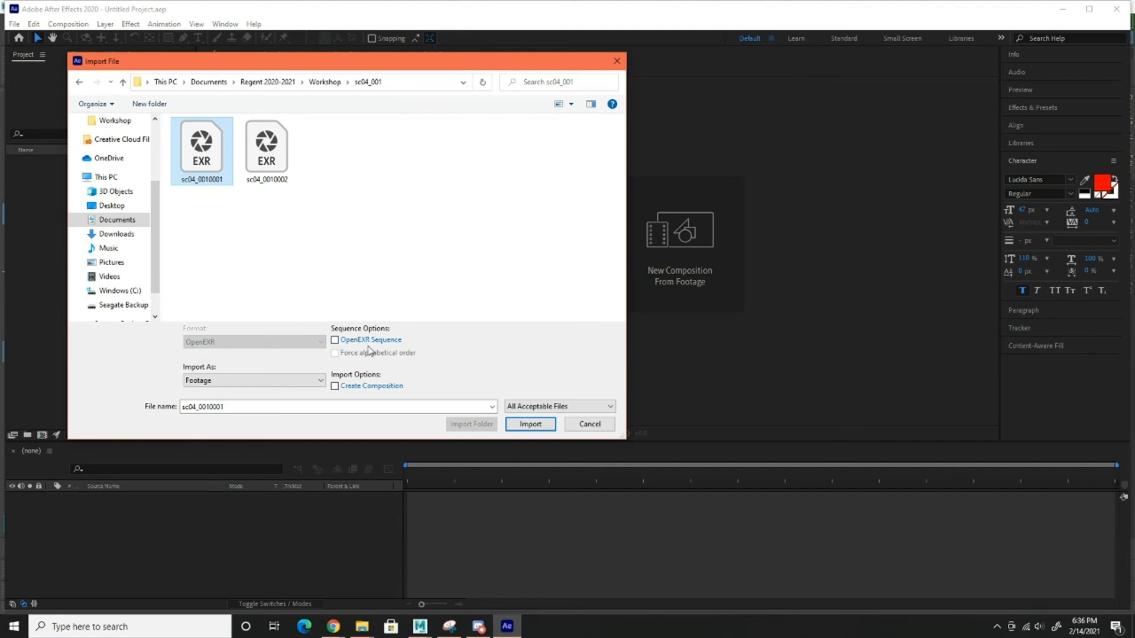
click(336, 341)
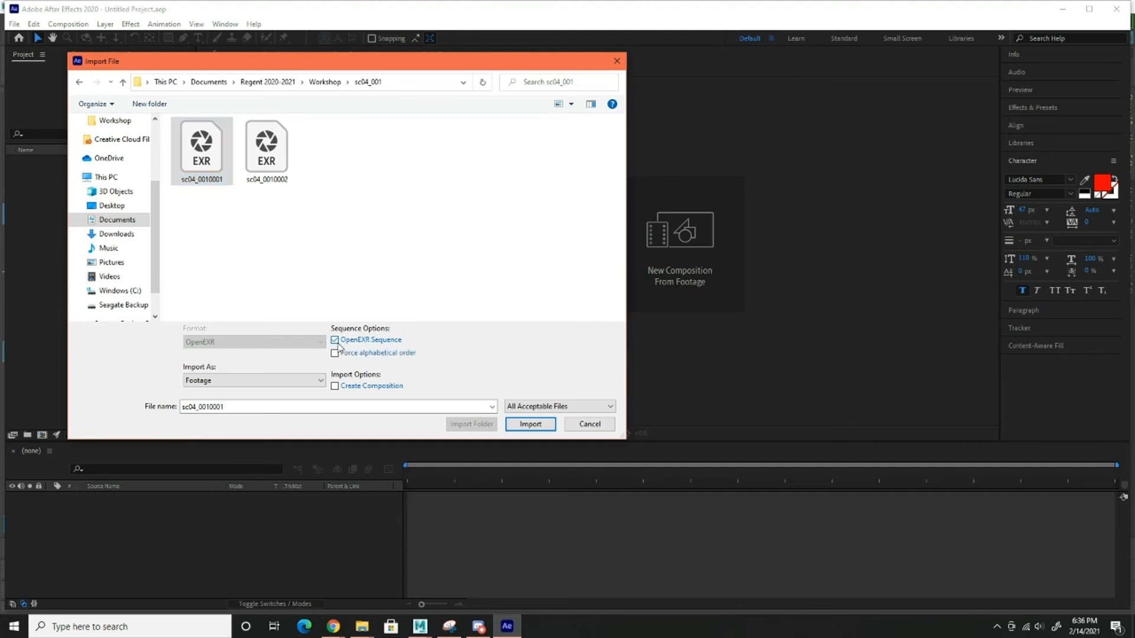
click(531, 424)
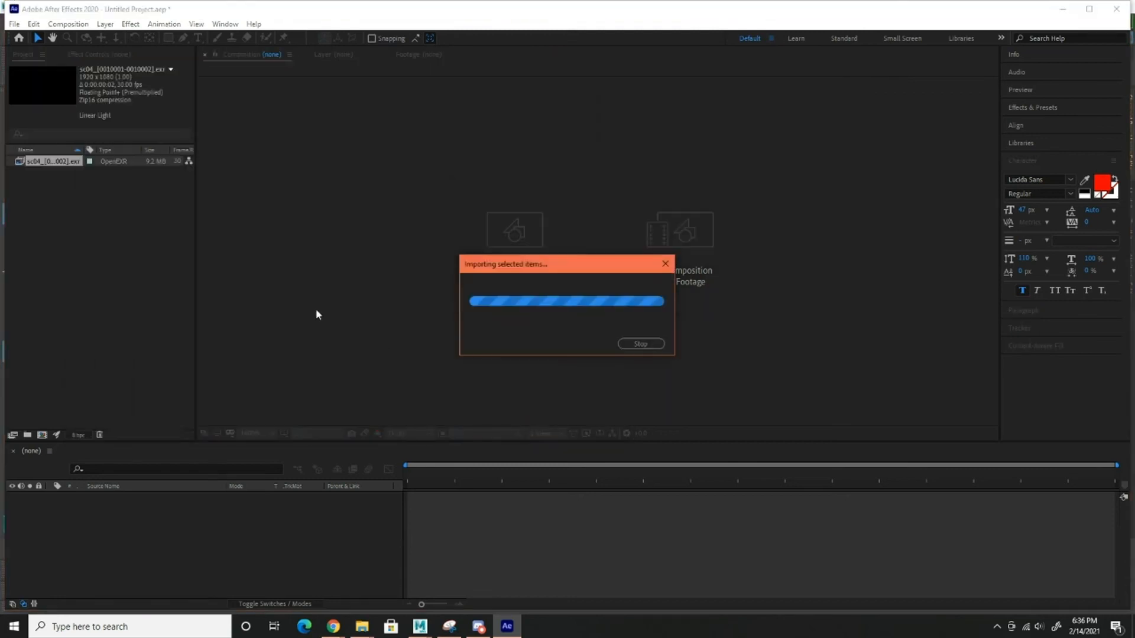
Create a composition from the imported EXR sequence and fit the whole frame in view.
drag(74, 168, 156, 502)
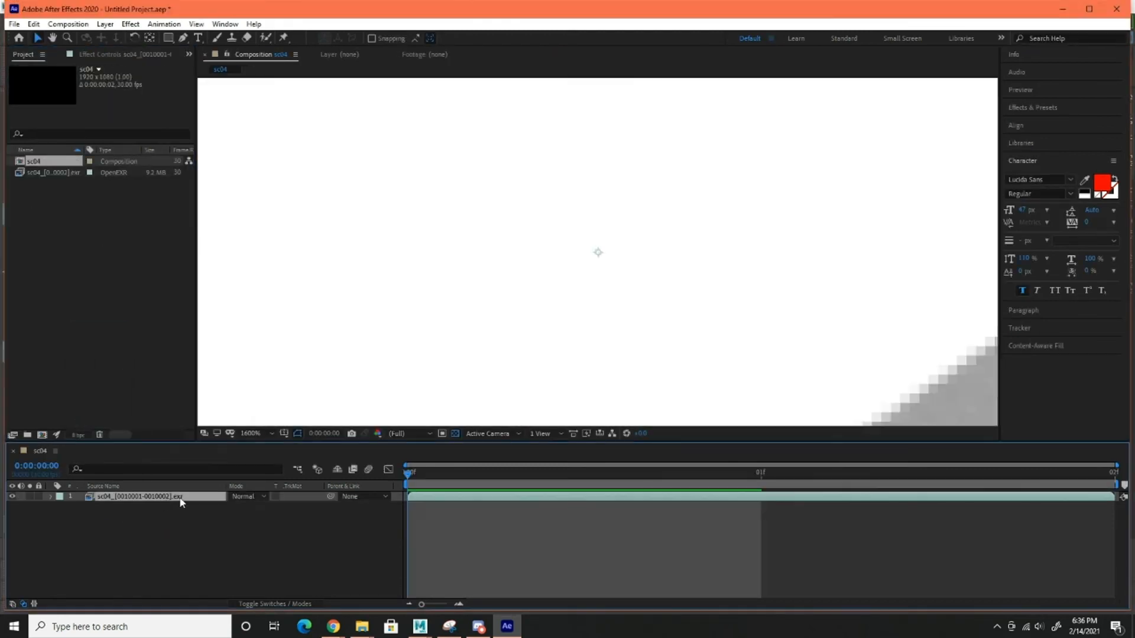
scroll(577, 276, down, 12)
scroll(577, 278, up, 5)
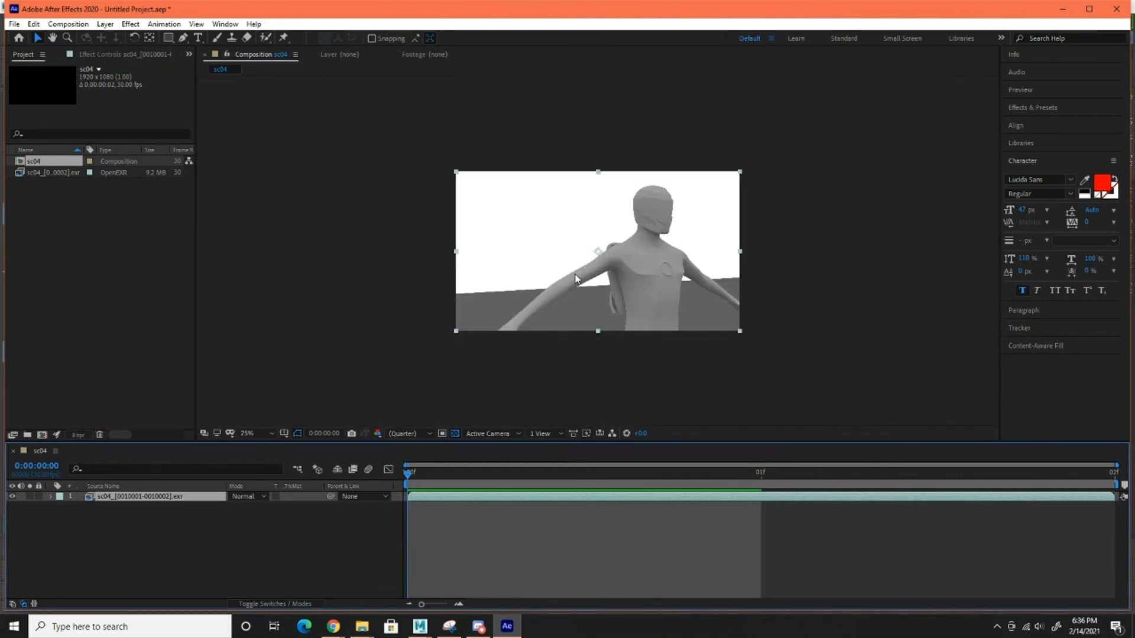
Preview the rendered frames in the sc04 composition and return to Maya.
drag(407, 478, 594, 497)
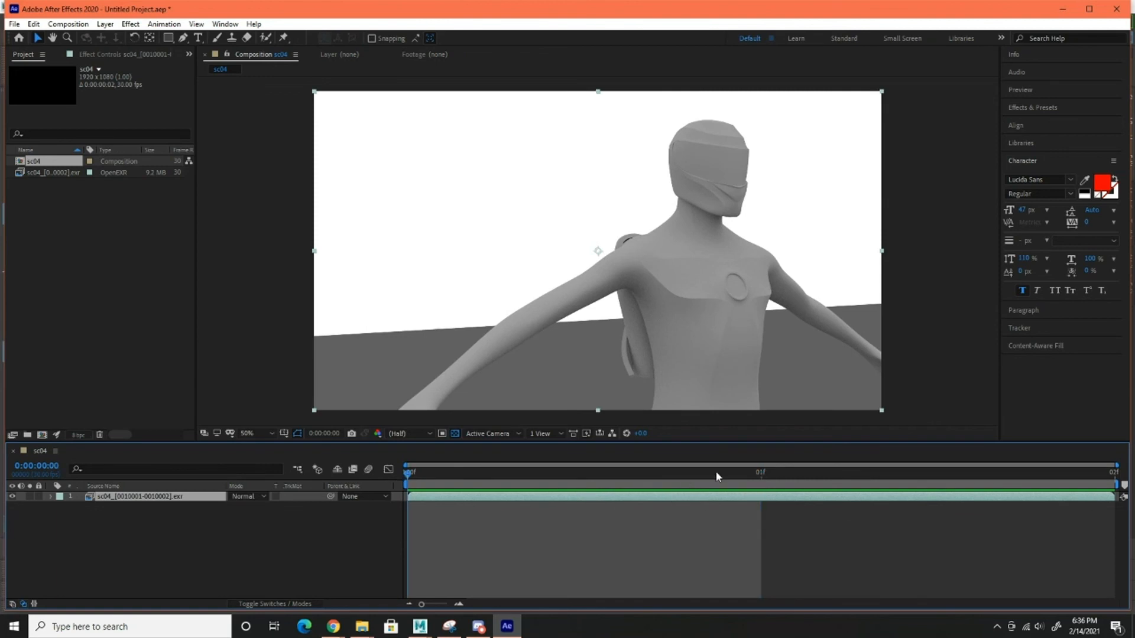
click(694, 371)
key(space)
click(1062, 10)
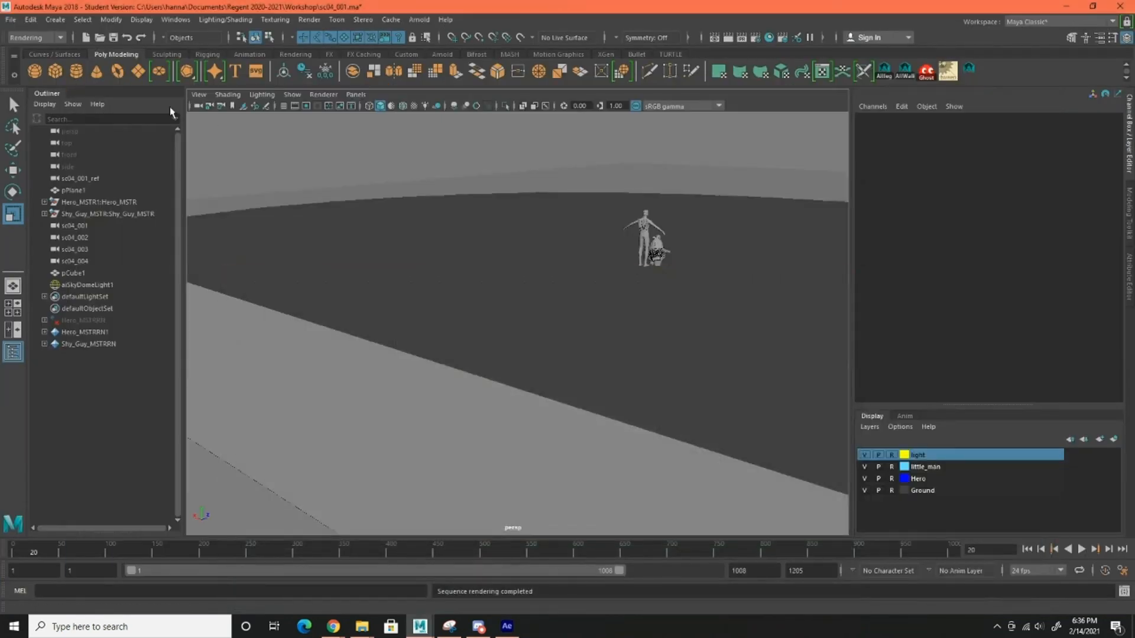